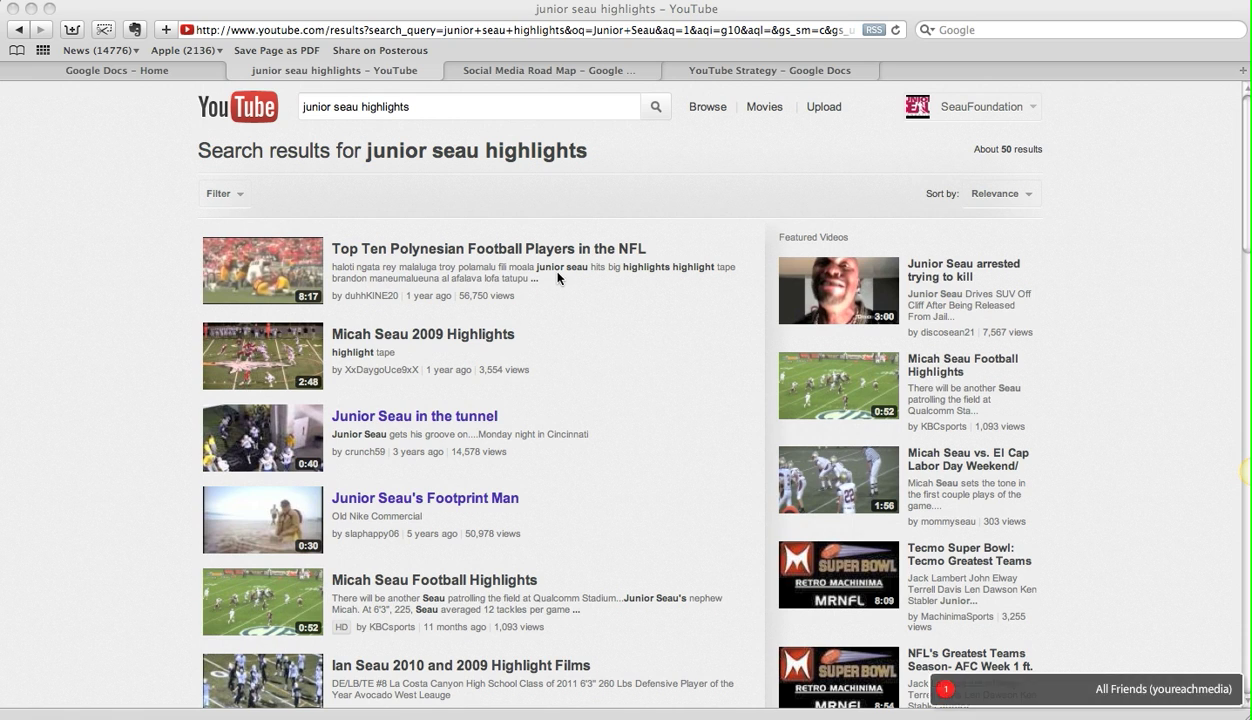
Focus the browser window showing the 'junior seau highlights' search results.
click(483, 255)
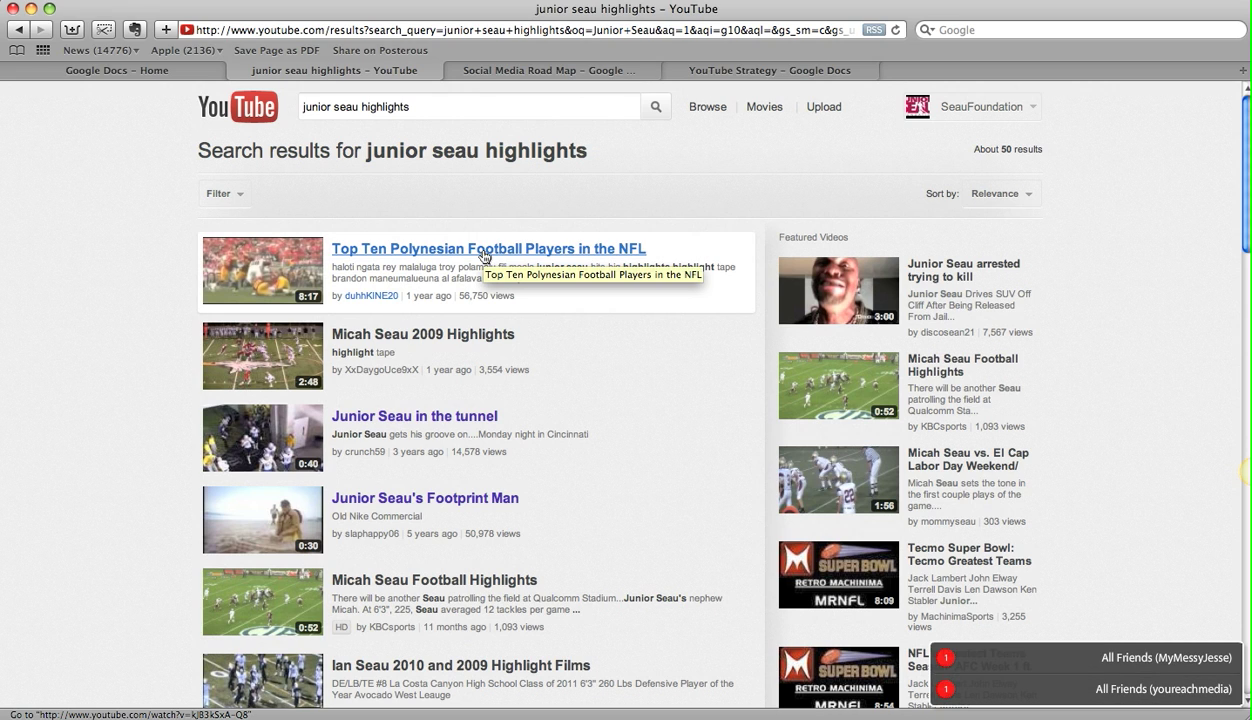
Open the Top Ten Polynesian Football Players video and bring up its Add-to playlist options.
click(483, 255)
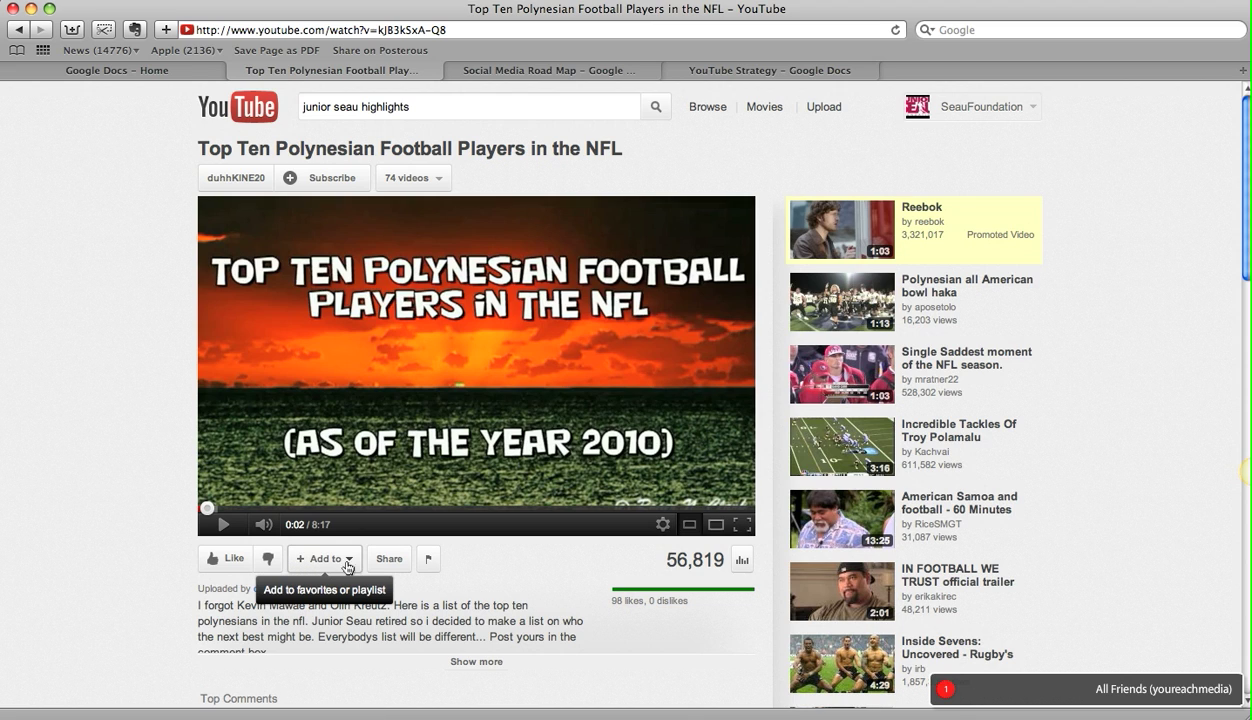
click(353, 566)
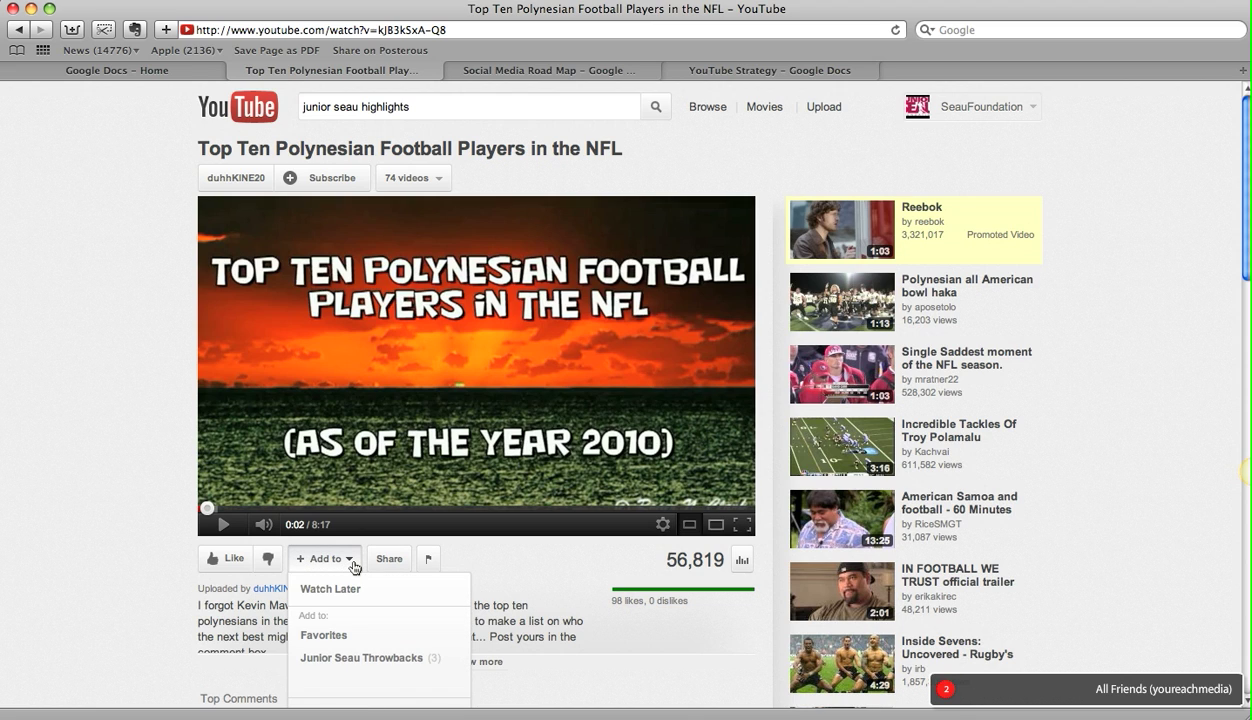
scroll(353, 566, down, 1)
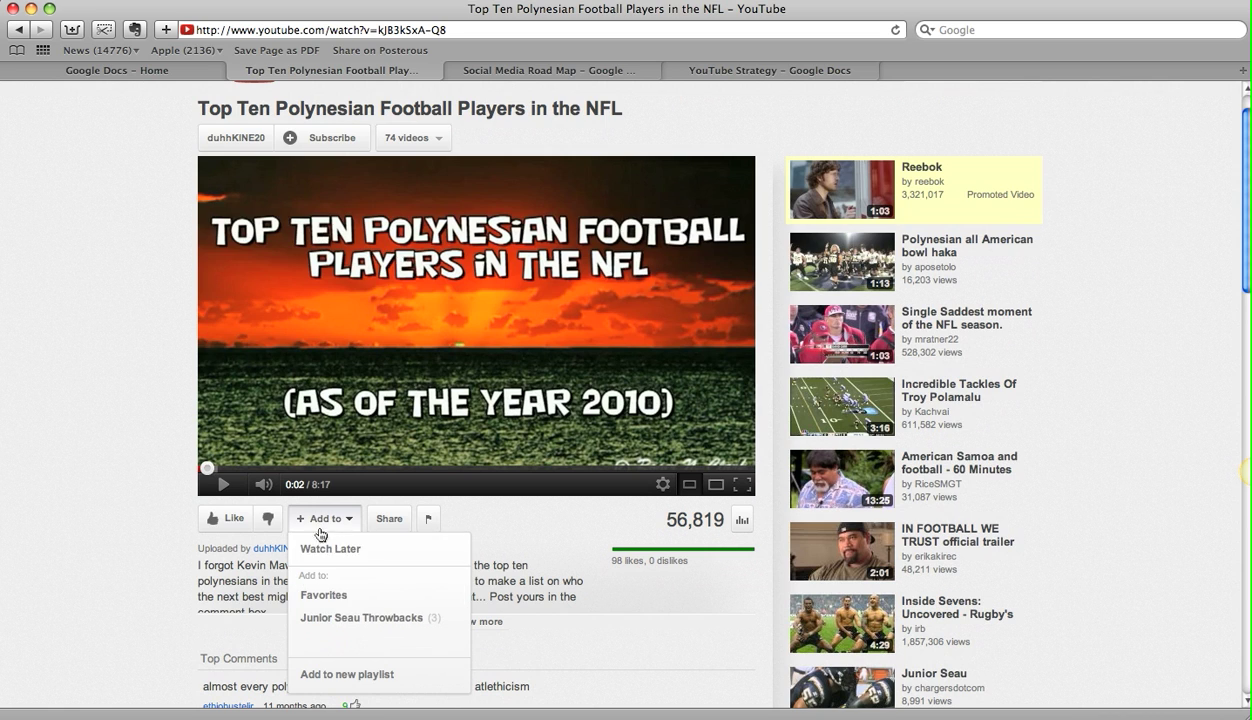
Create a public playlist named 'Junior Seau Sports Highlights' containing this video.
click(341, 675)
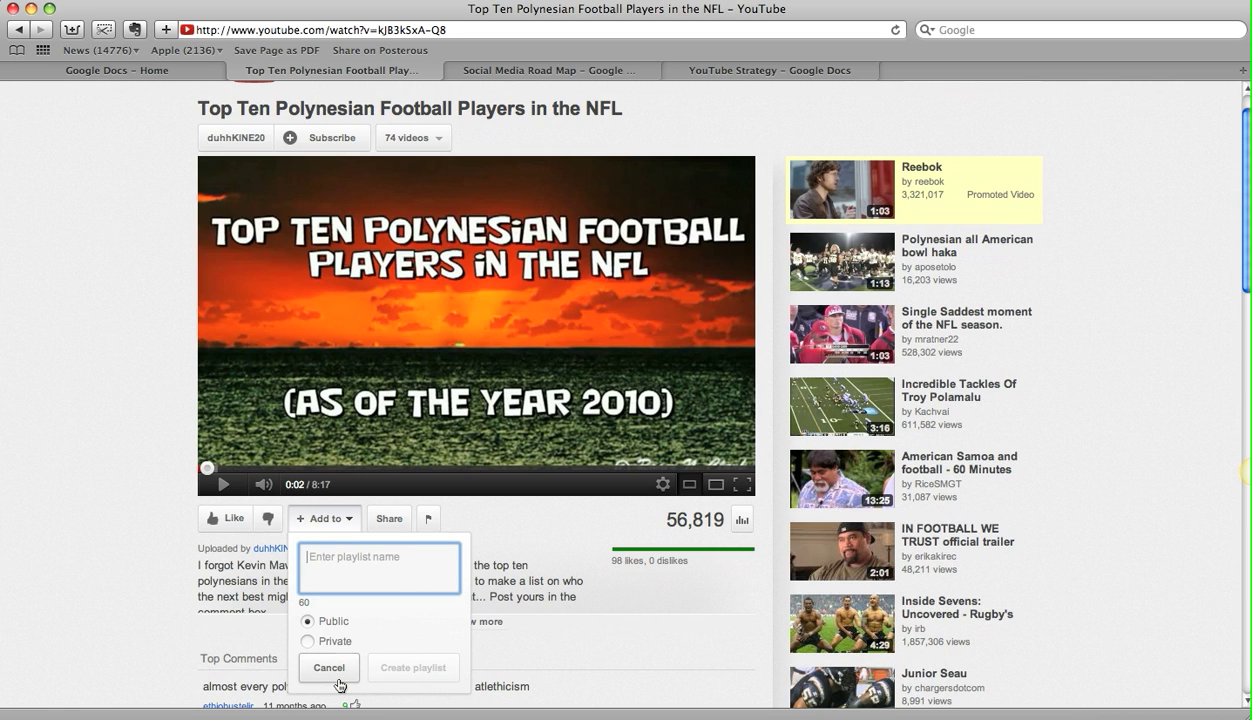
text(Junior Seau S)
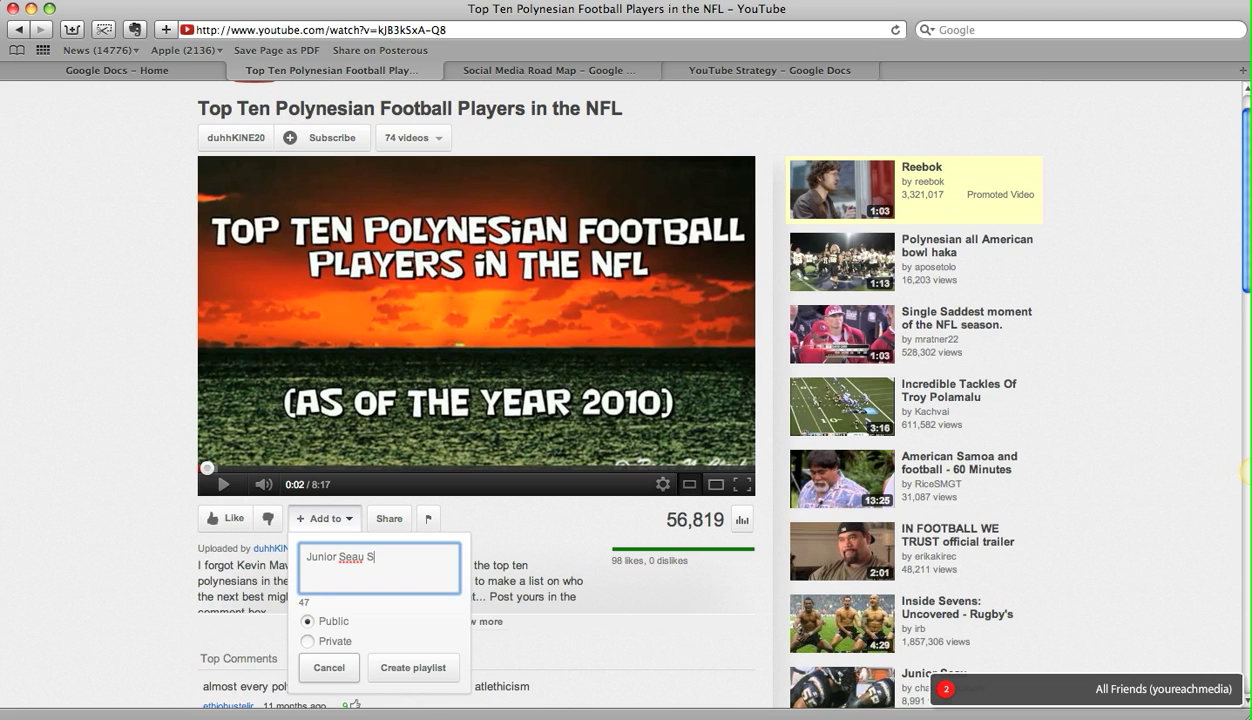
text(ports)
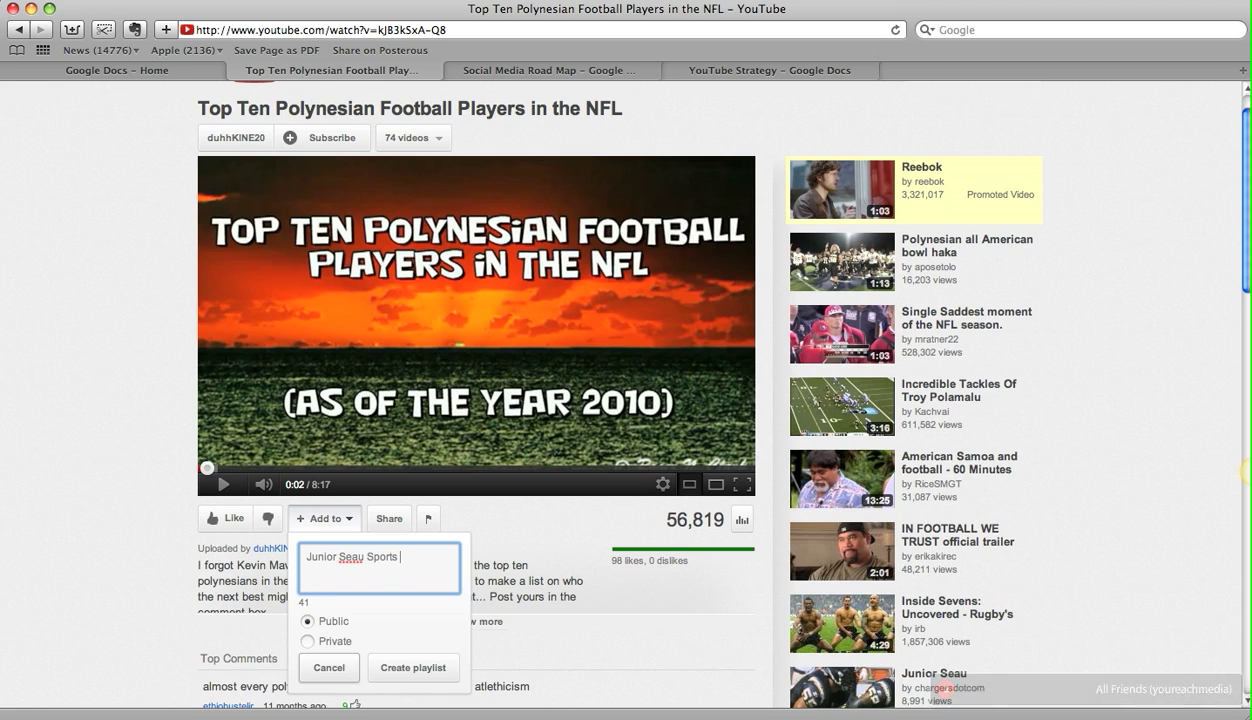
text( Highlights)
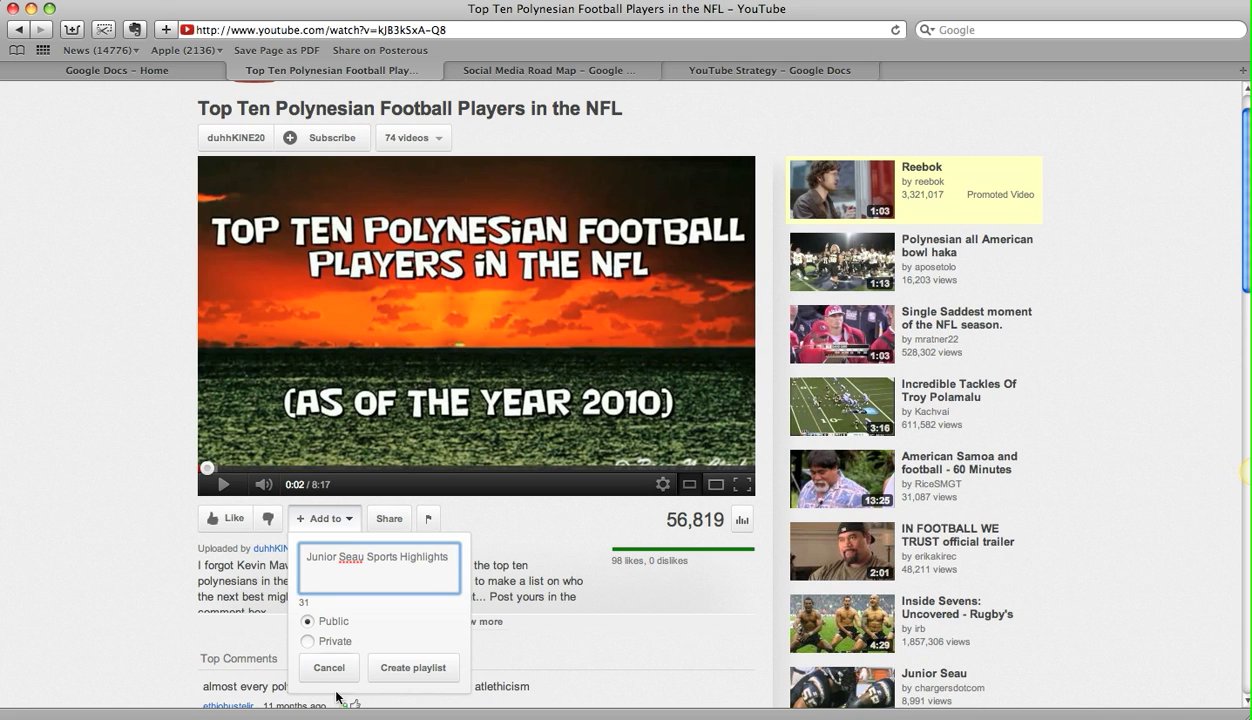
click(386, 664)
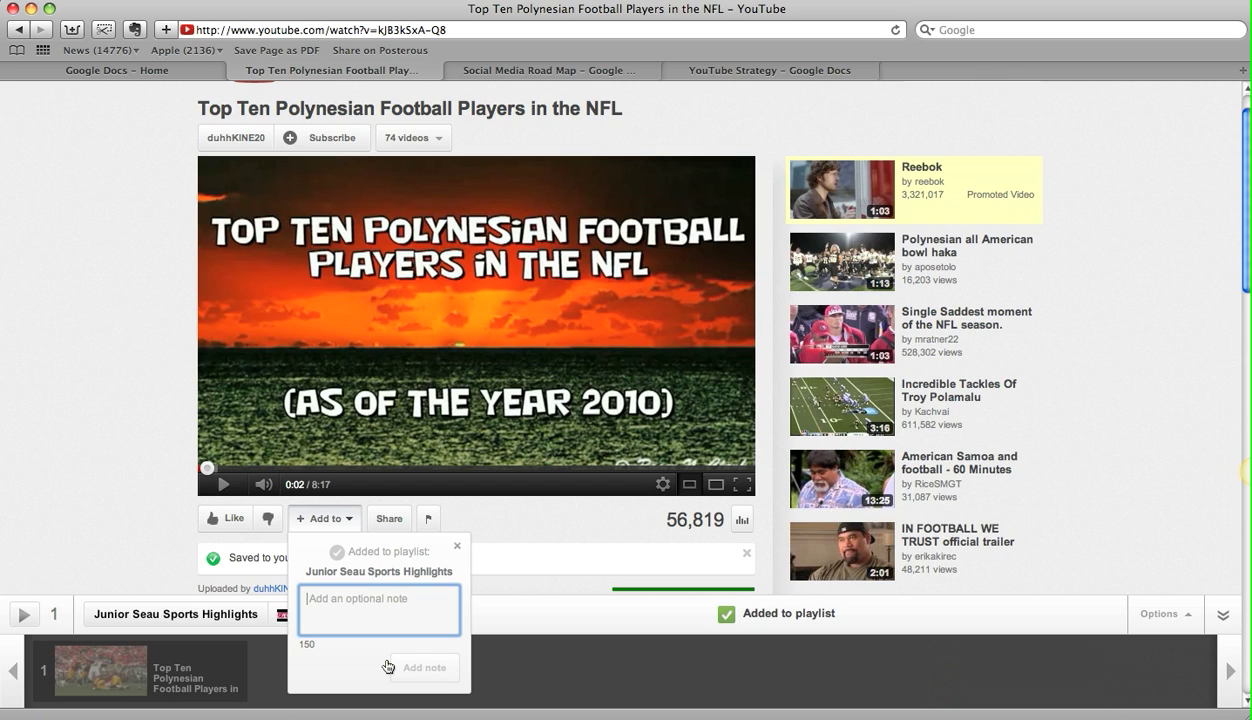
Dismiss the playlist confirmation and go to the SeauFoundation channel page.
click(458, 545)
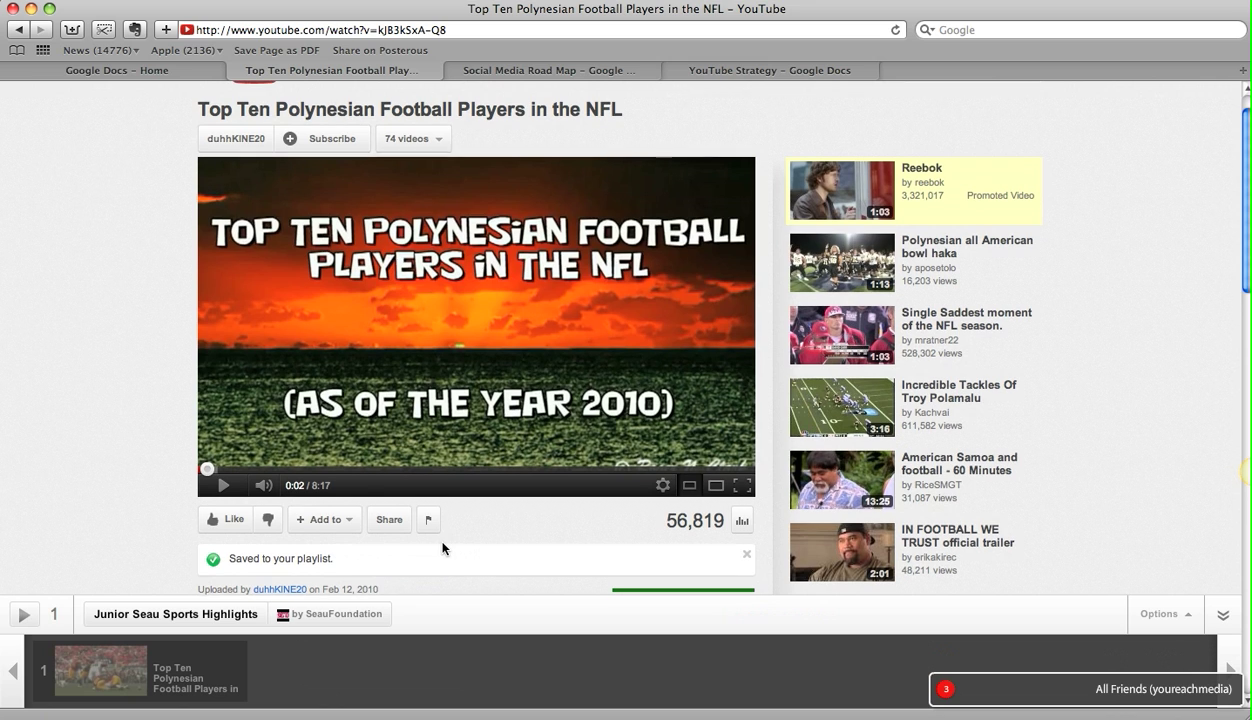
scroll(345, 553, up, 2)
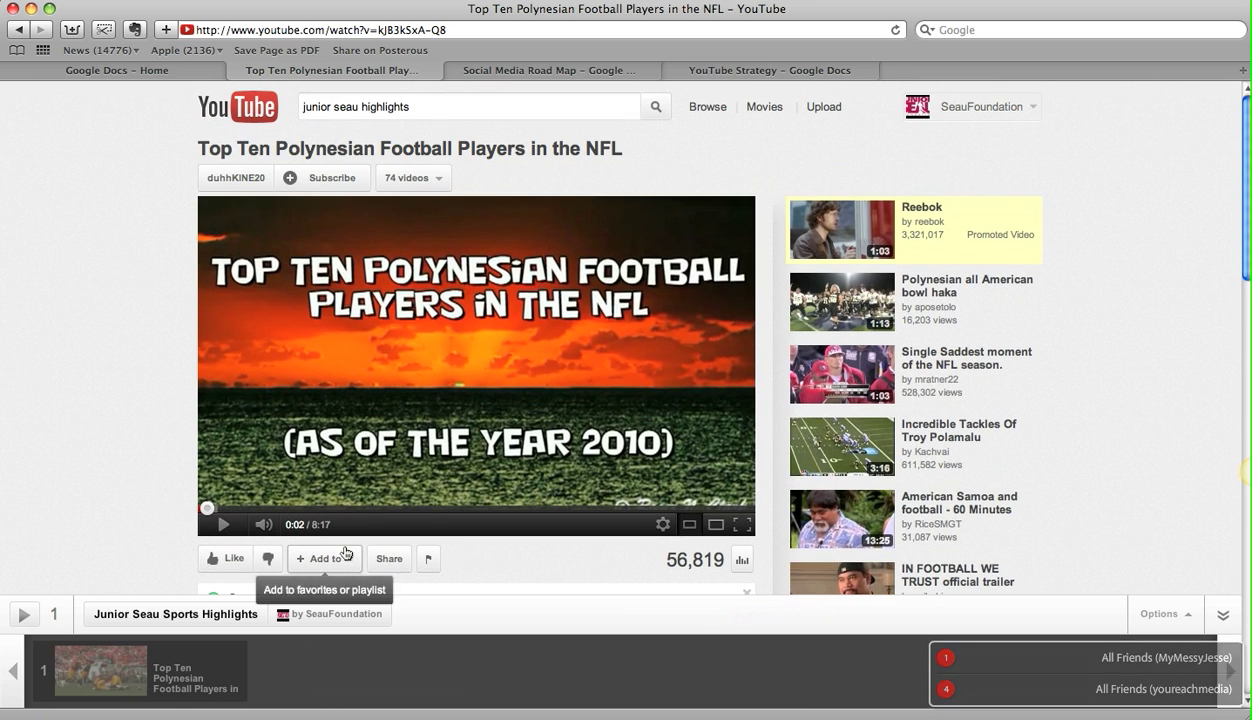
click(986, 118)
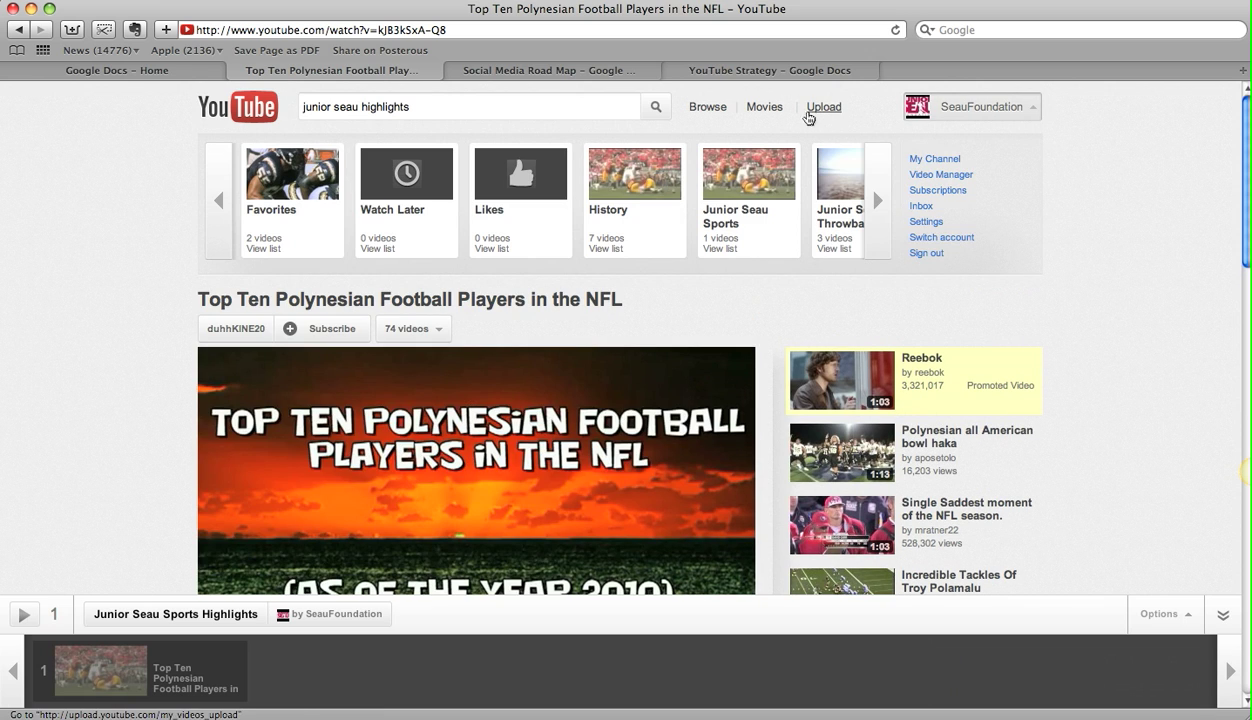
click(938, 160)
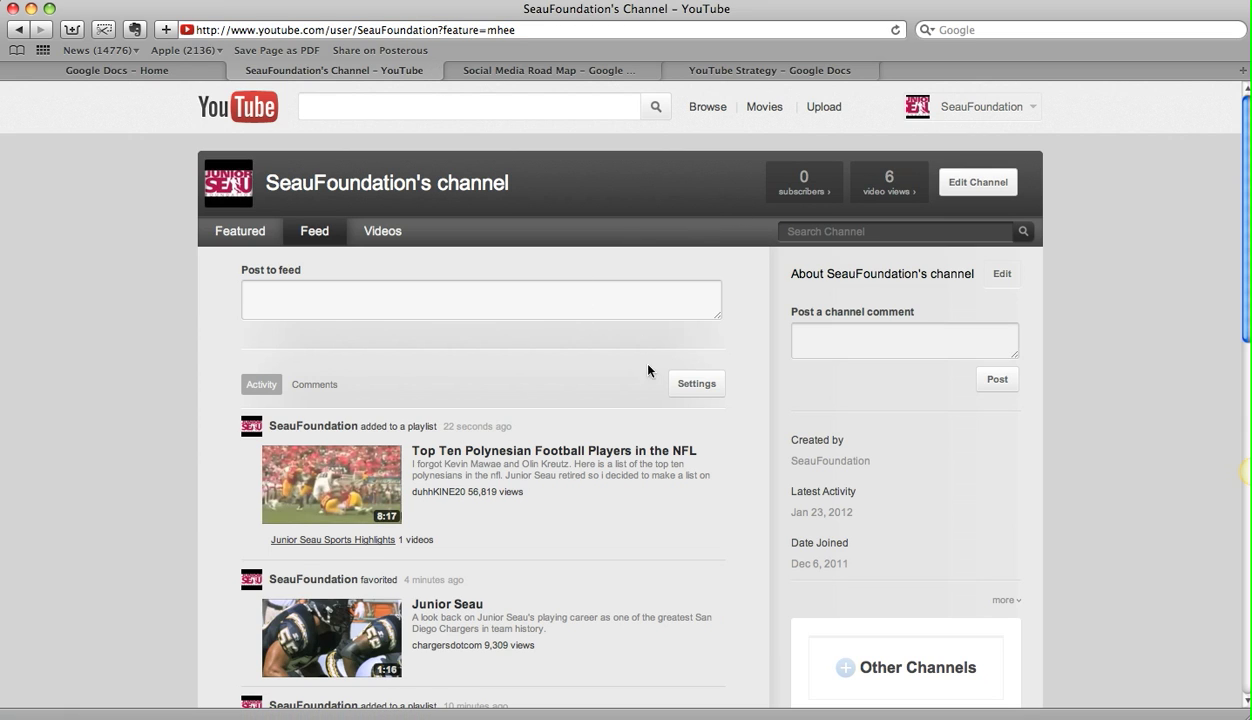
mouse_move(480, 480)
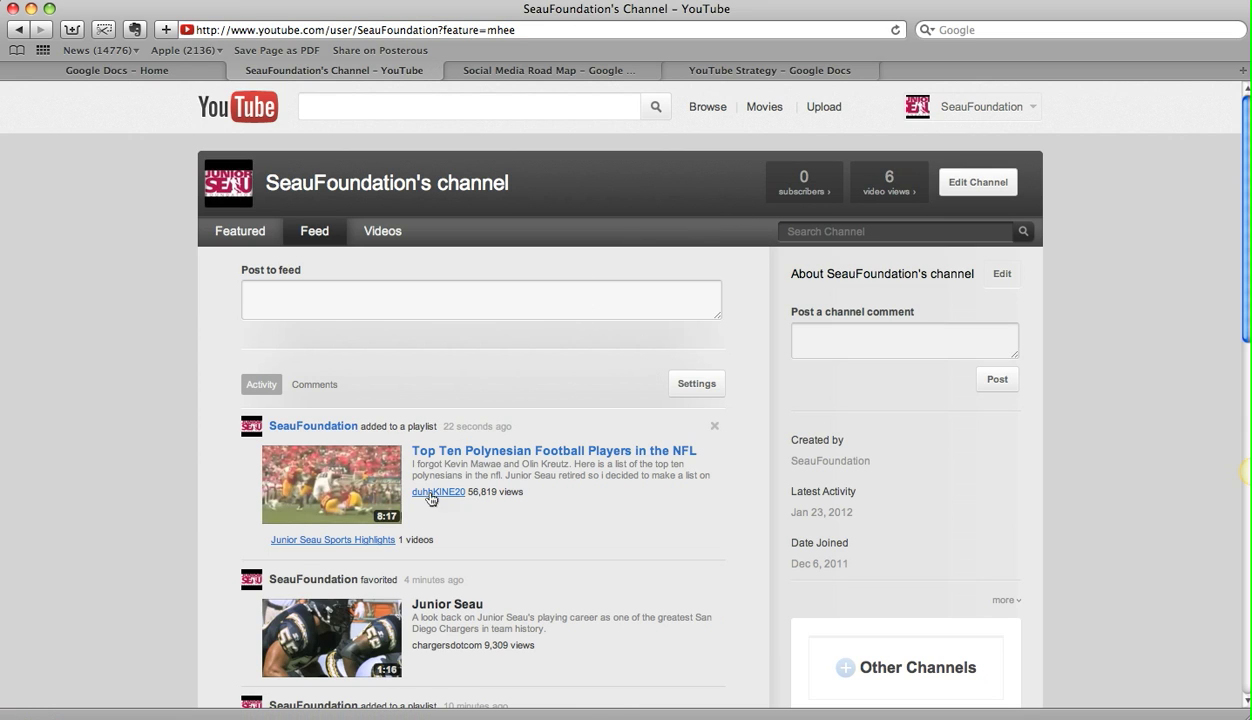
Open the Junior Seau Sports Highlights playlist from the channel feed, then the playlist manager.
scroll(499, 531, down, 2)
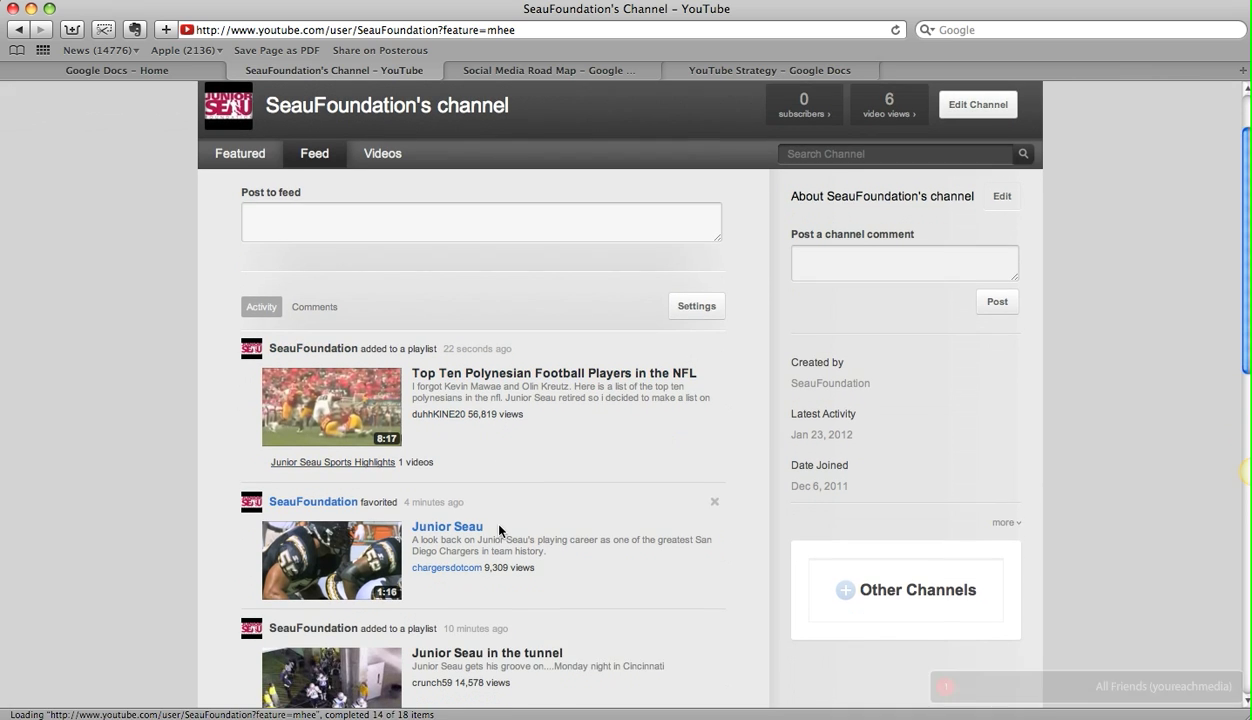
scroll(499, 531, down, 2)
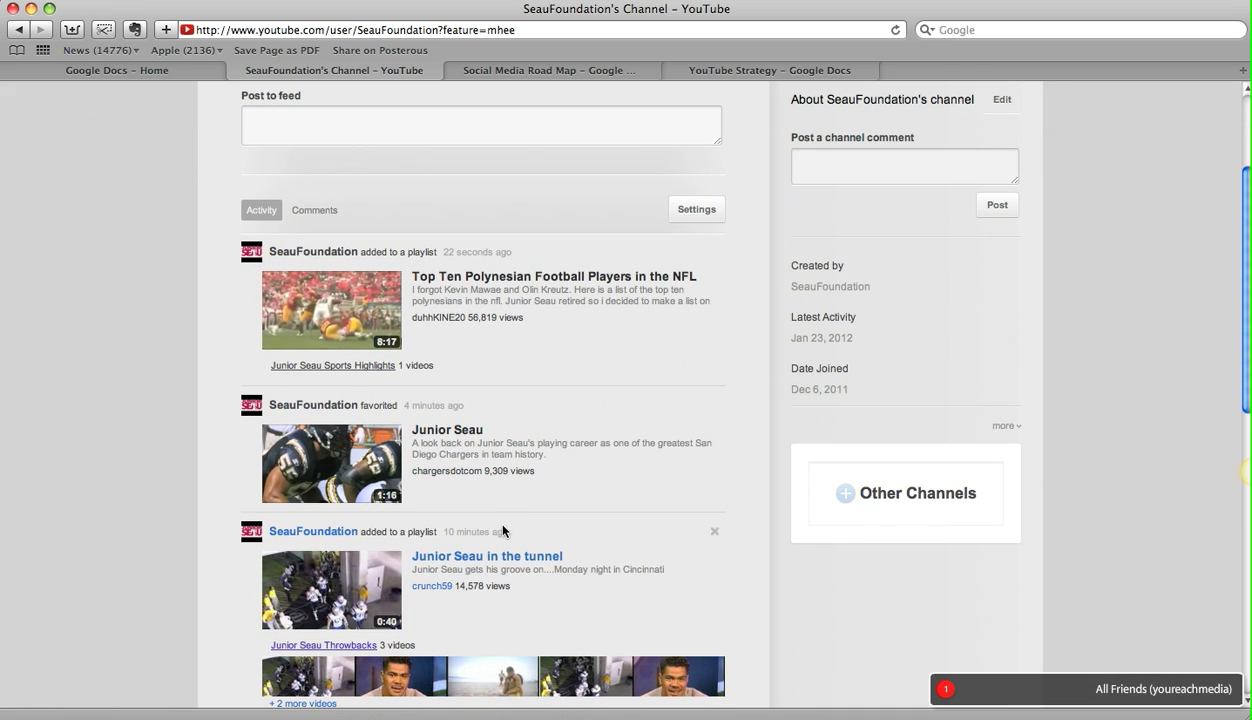
click(365, 364)
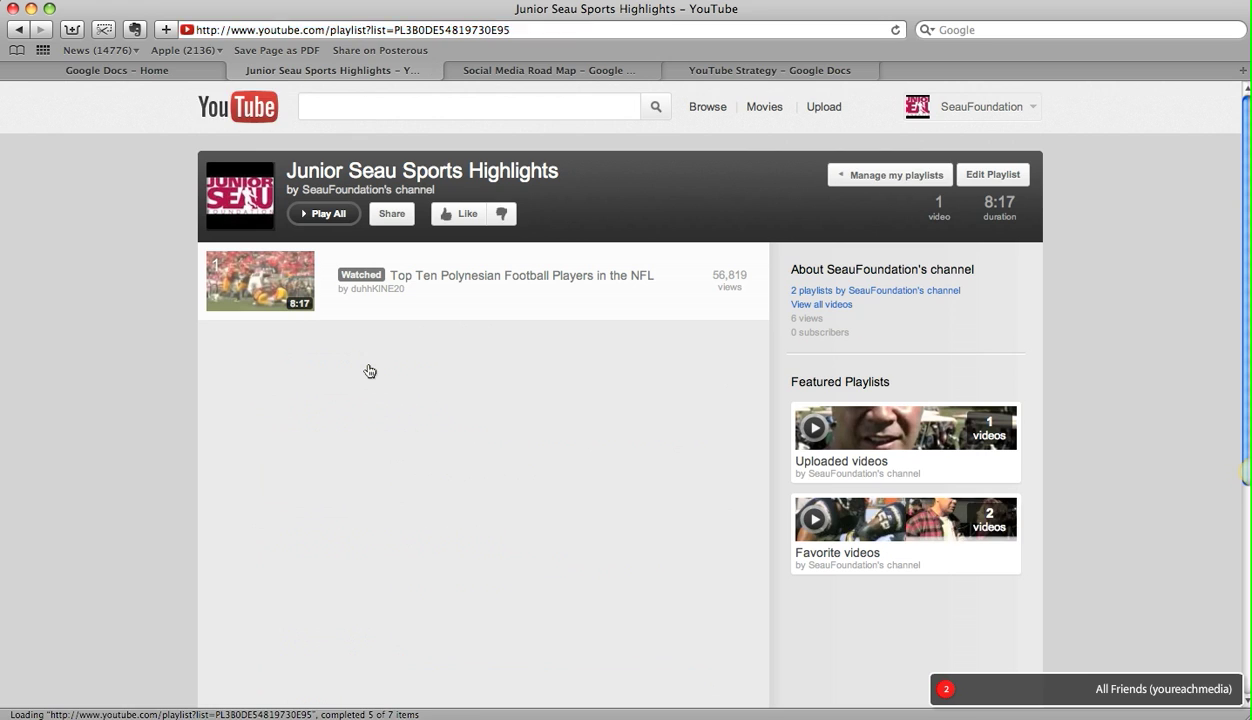
click(893, 176)
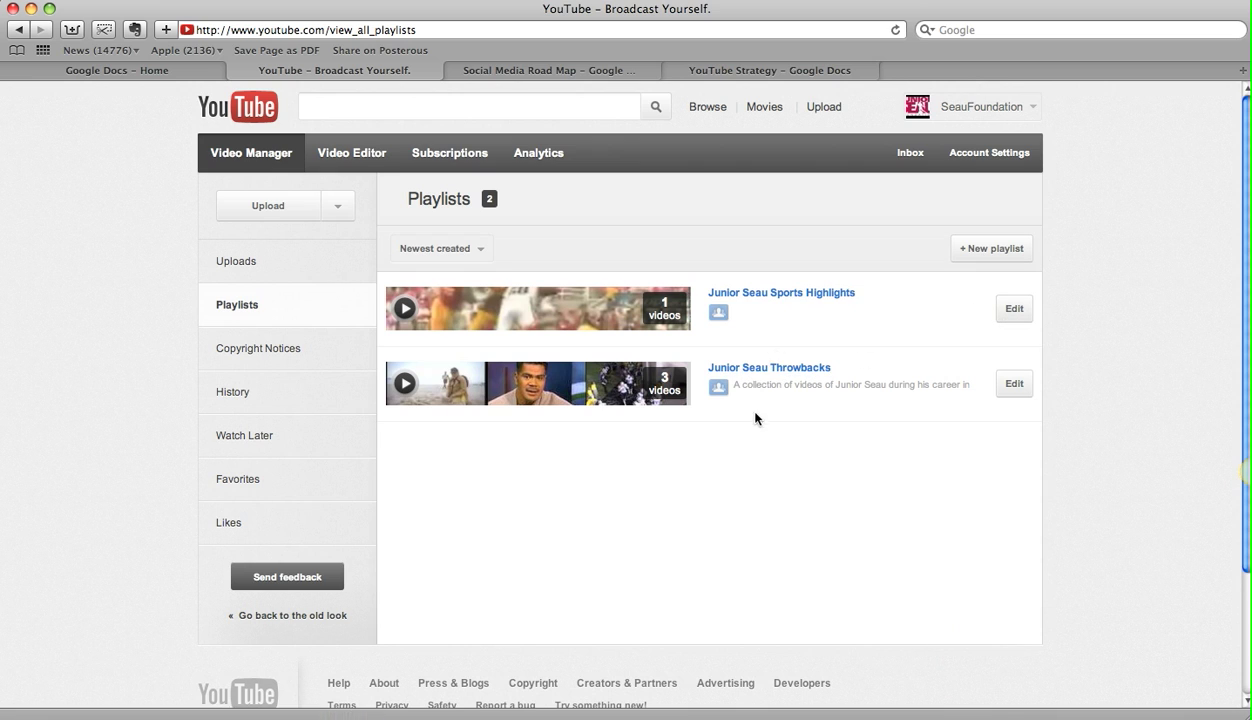
Open Junior Seau Throwbacks for editing and review its privacy, description and three noted videos.
click(1004, 380)
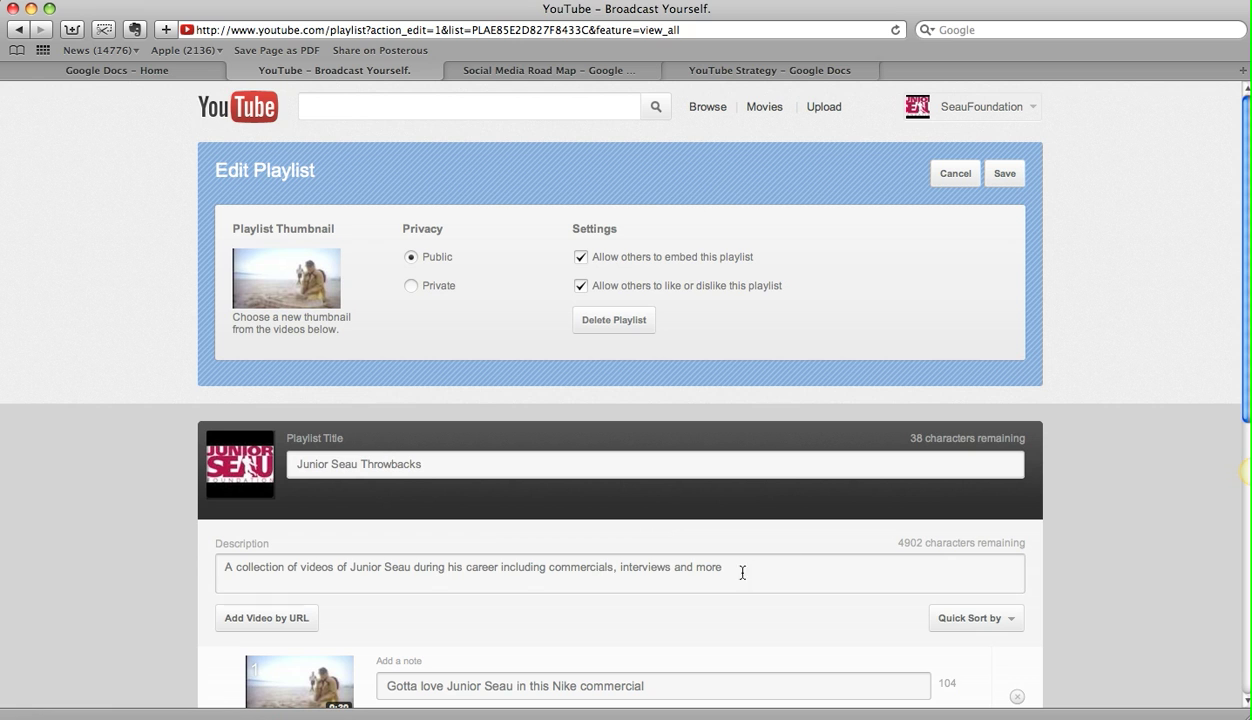
scroll(747, 578, down, 2)
scroll(747, 578, down, 2)
scroll(747, 580, down, 2)
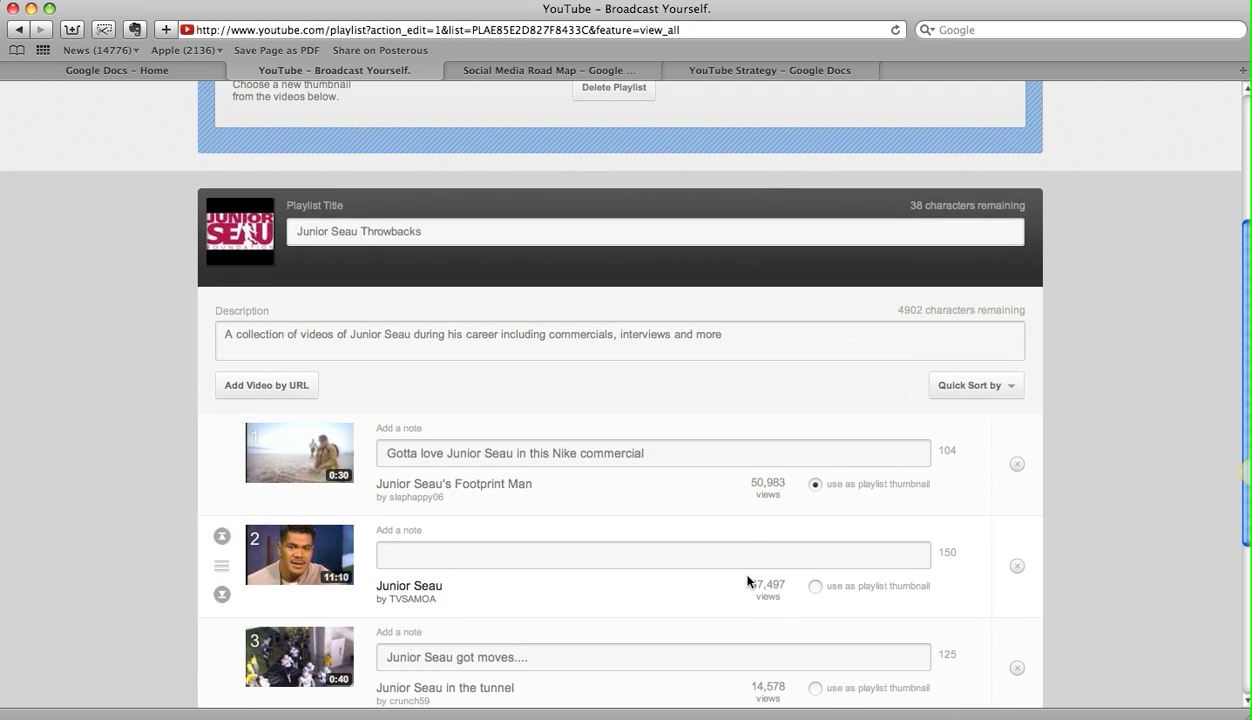
scroll(747, 580, down, 2)
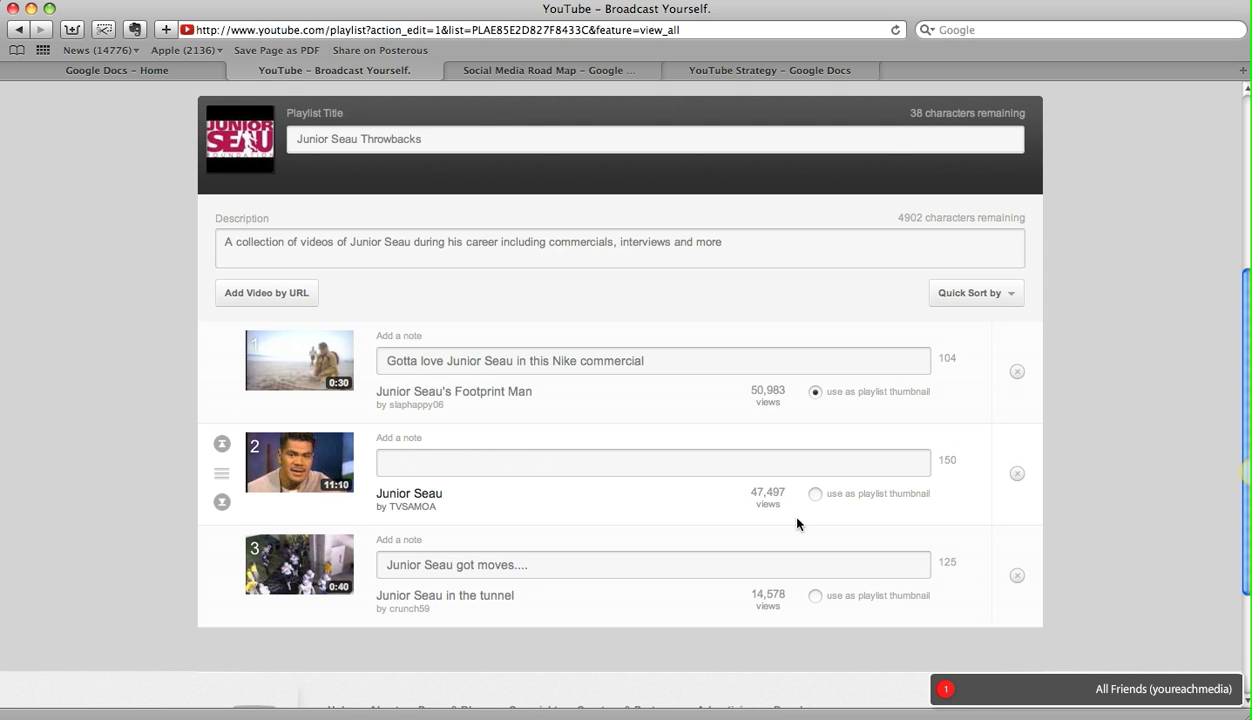
scroll(797, 522, up, 3)
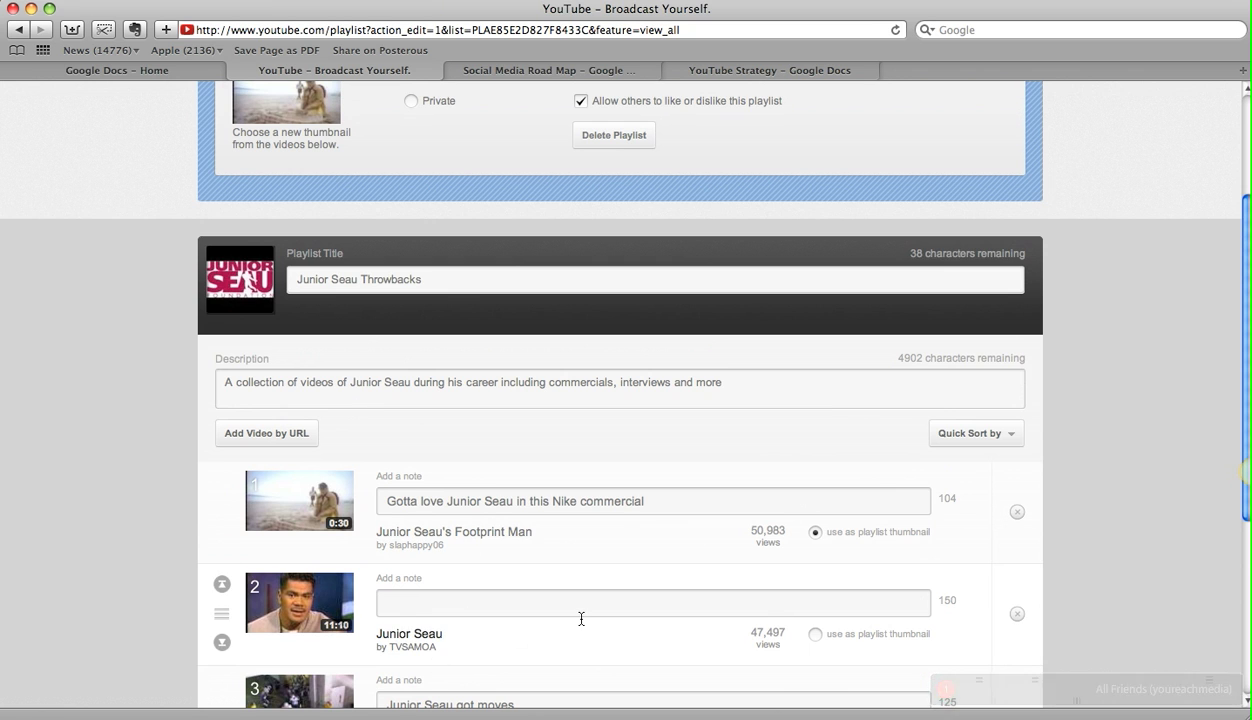
scroll(581, 619, down, 4)
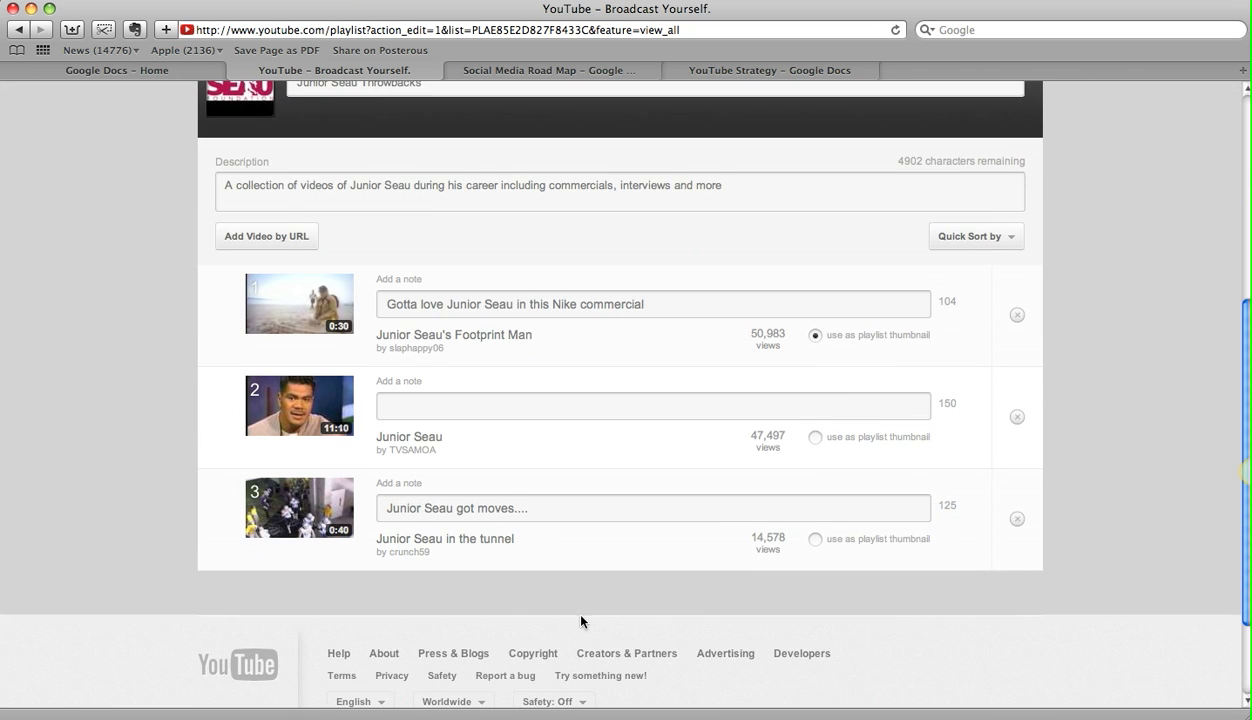
scroll(581, 622, up, 2)
scroll(581, 622, up, 3)
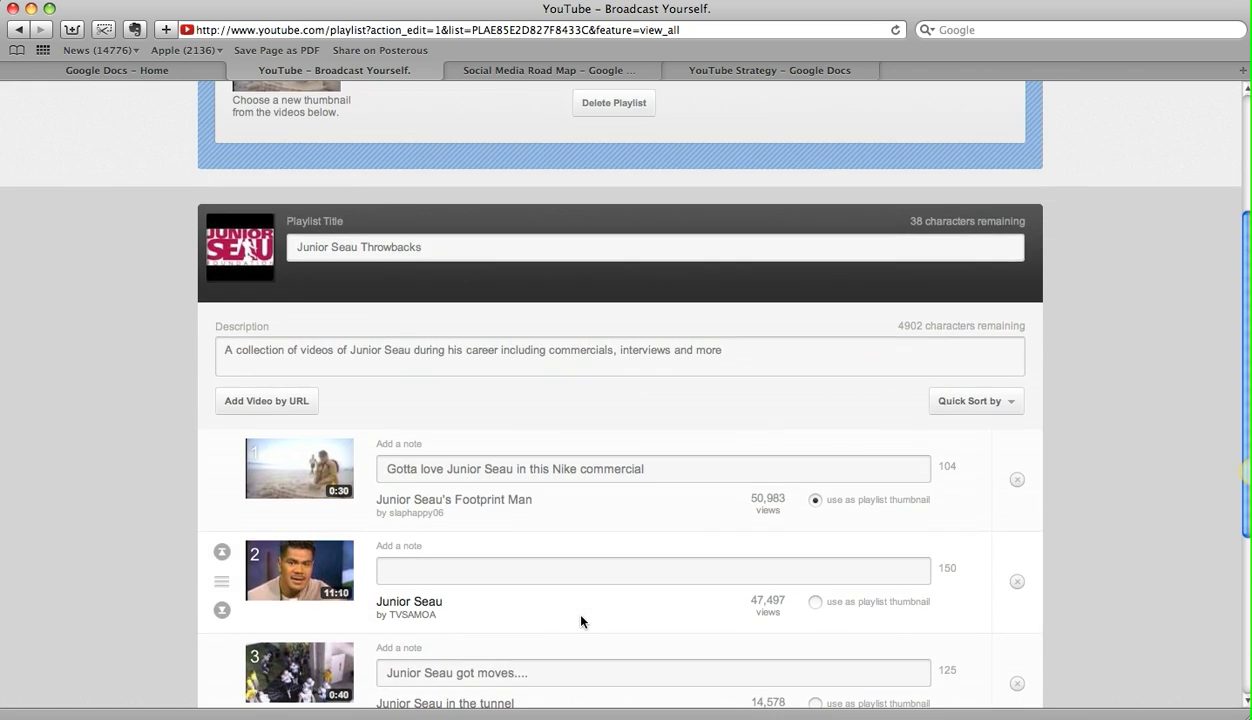
scroll(581, 622, up, 4)
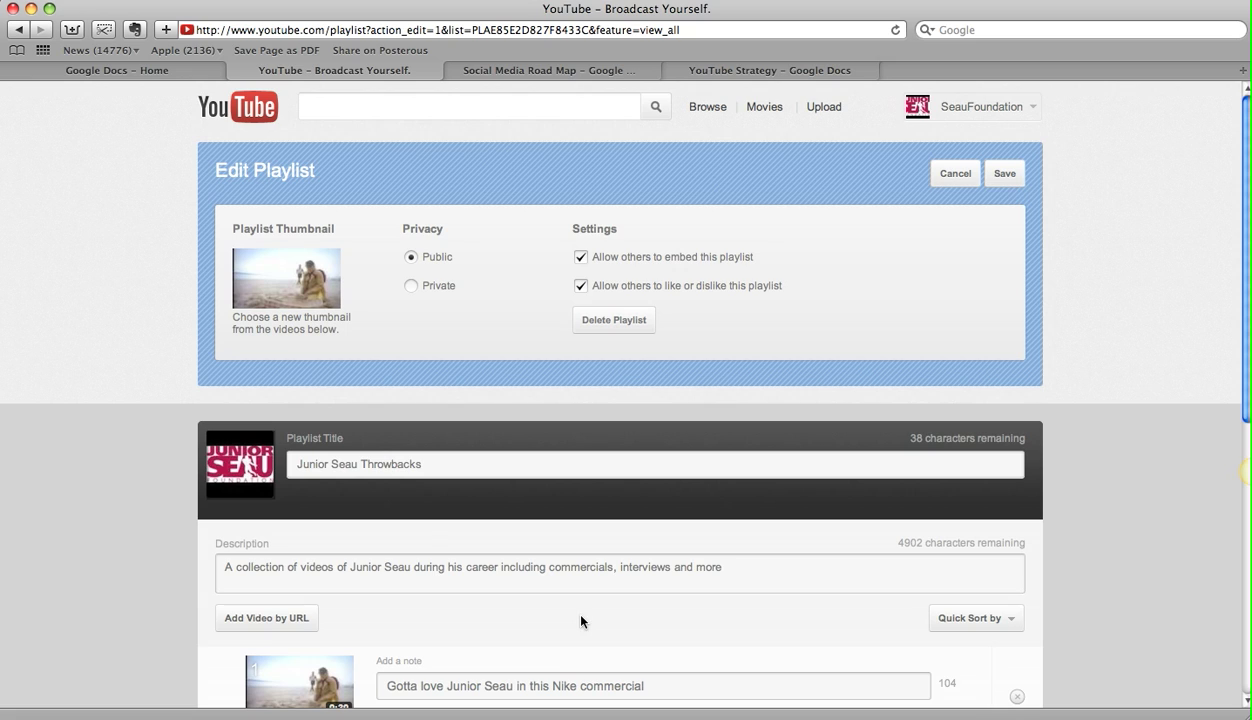
Save the Junior Seau Throwbacks playlist and return to the list of both playlists.
click(1010, 174)
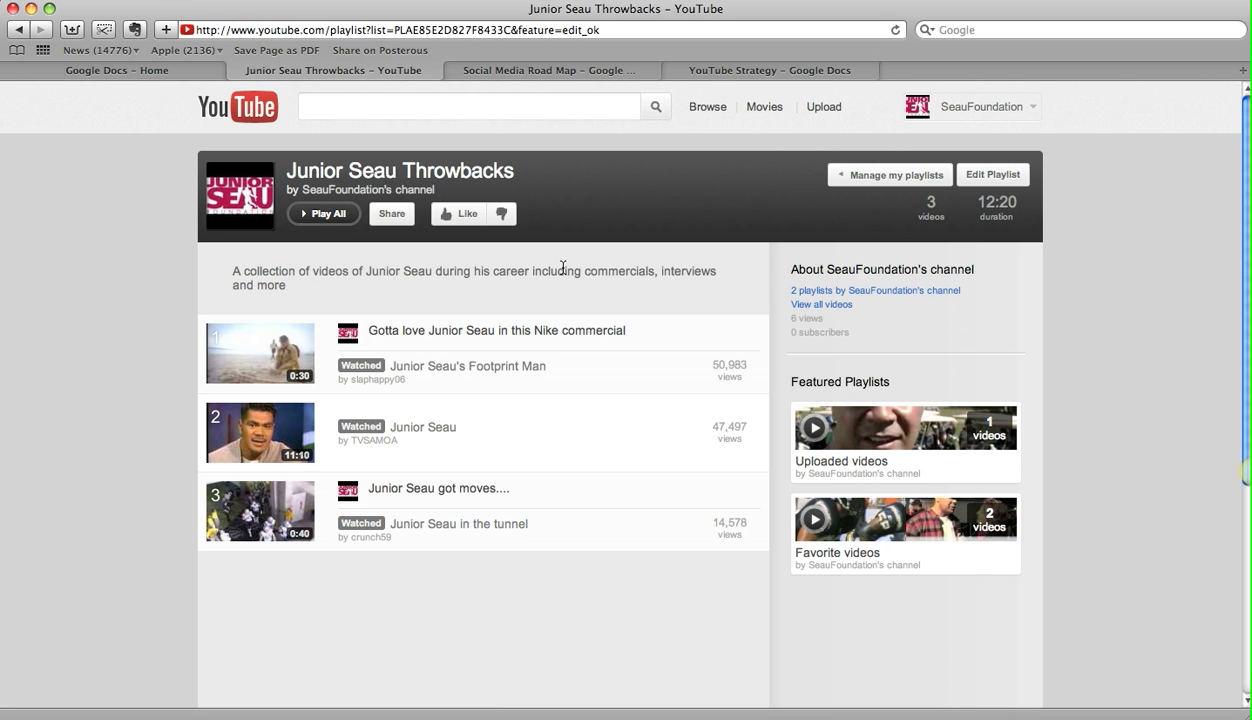
click(885, 175)
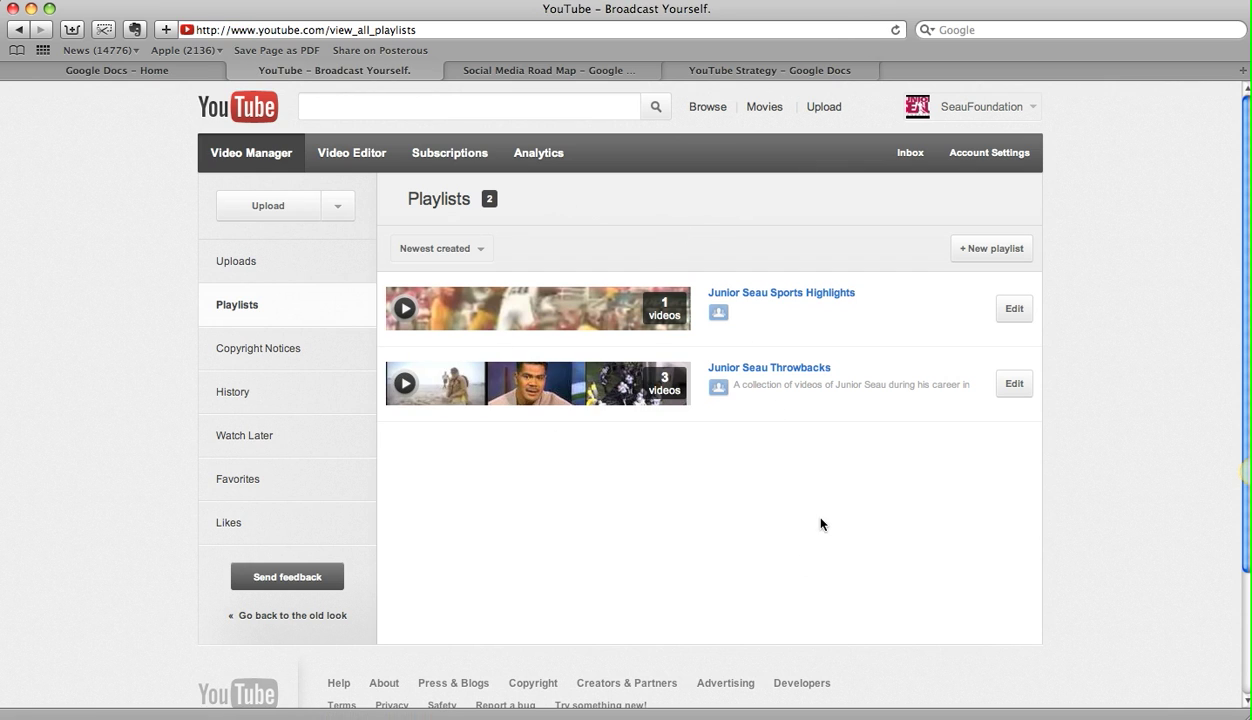
scroll(820, 523, down, 2)
Edit the SeauFoundation channel and show the Featured tab layouts: Creator, Blogger, Network, Everything.
click(988, 112)
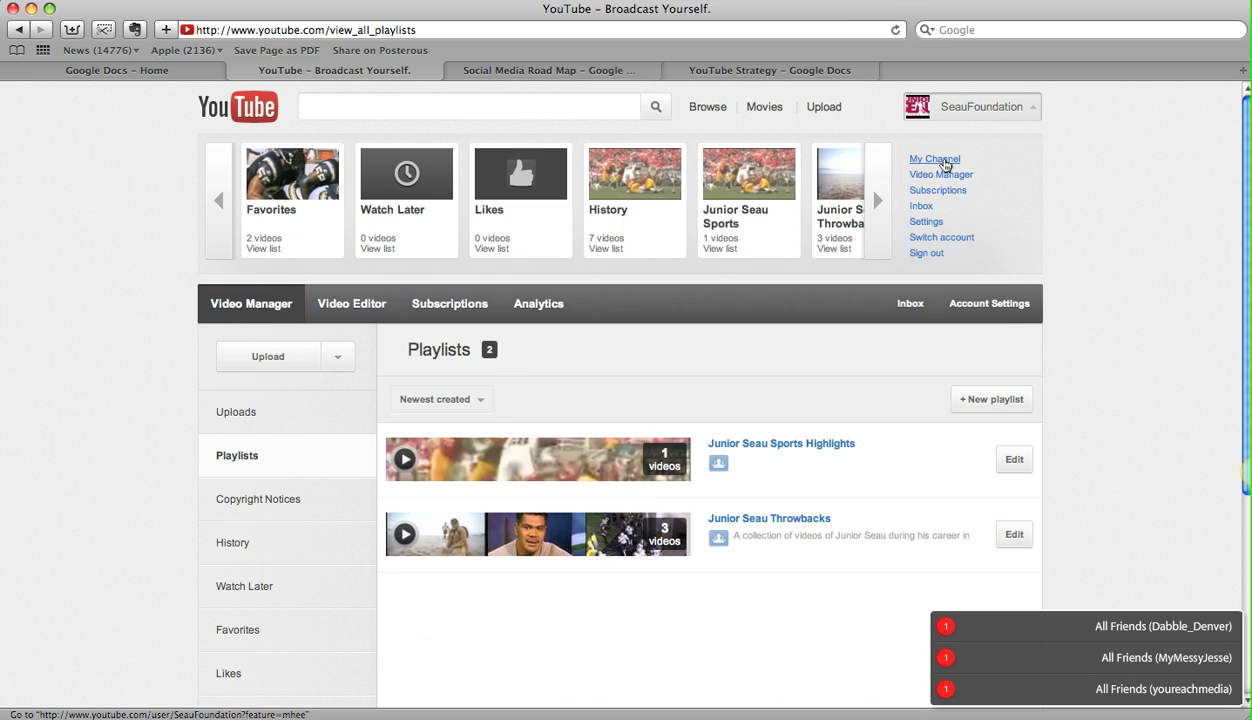
click(945, 165)
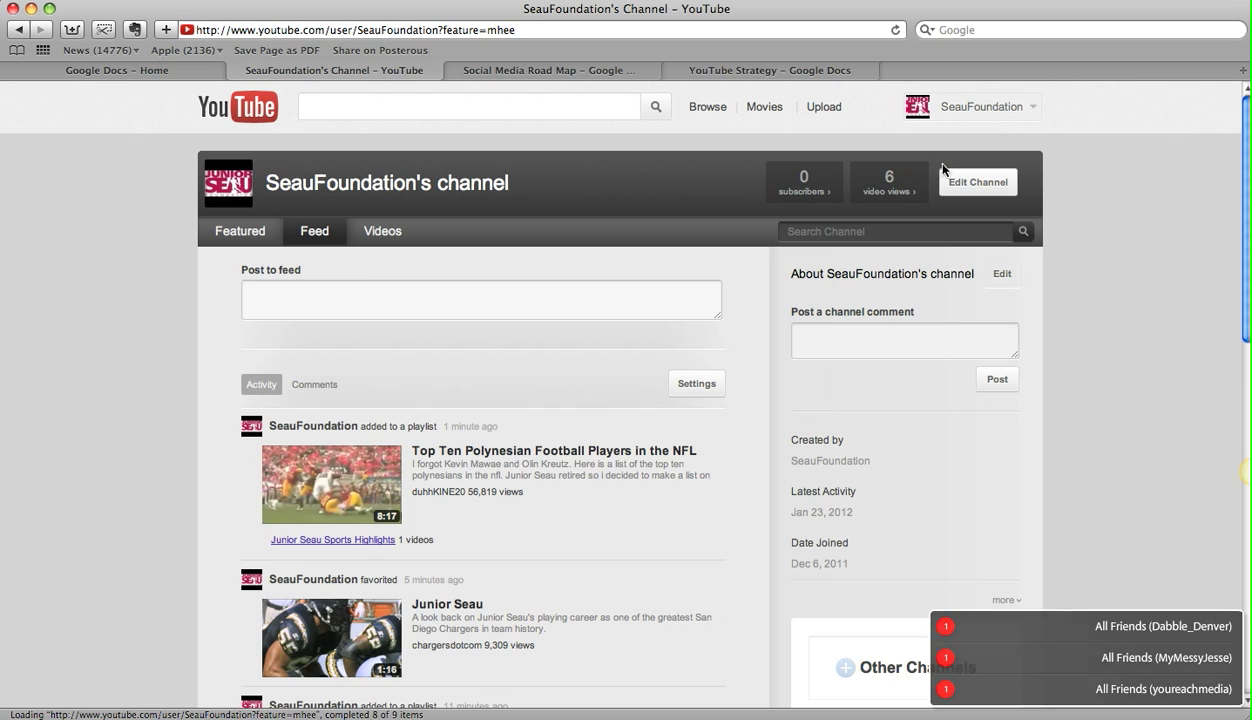
click(946, 184)
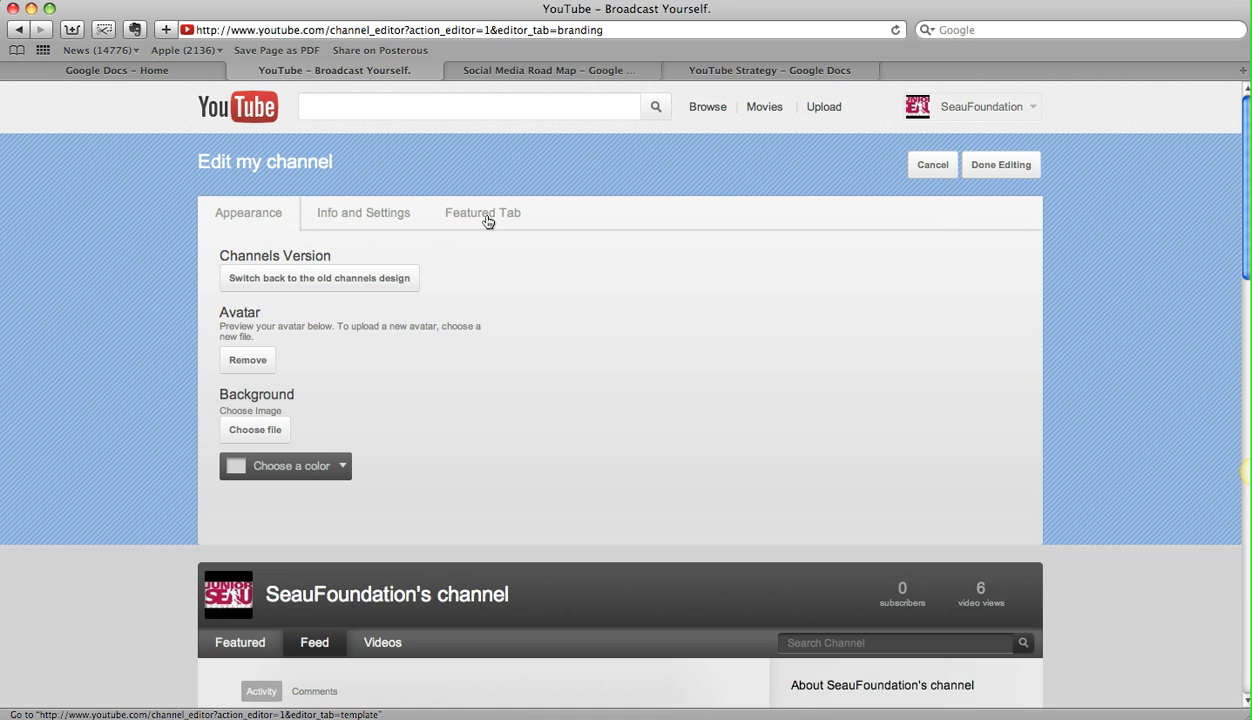
click(485, 217)
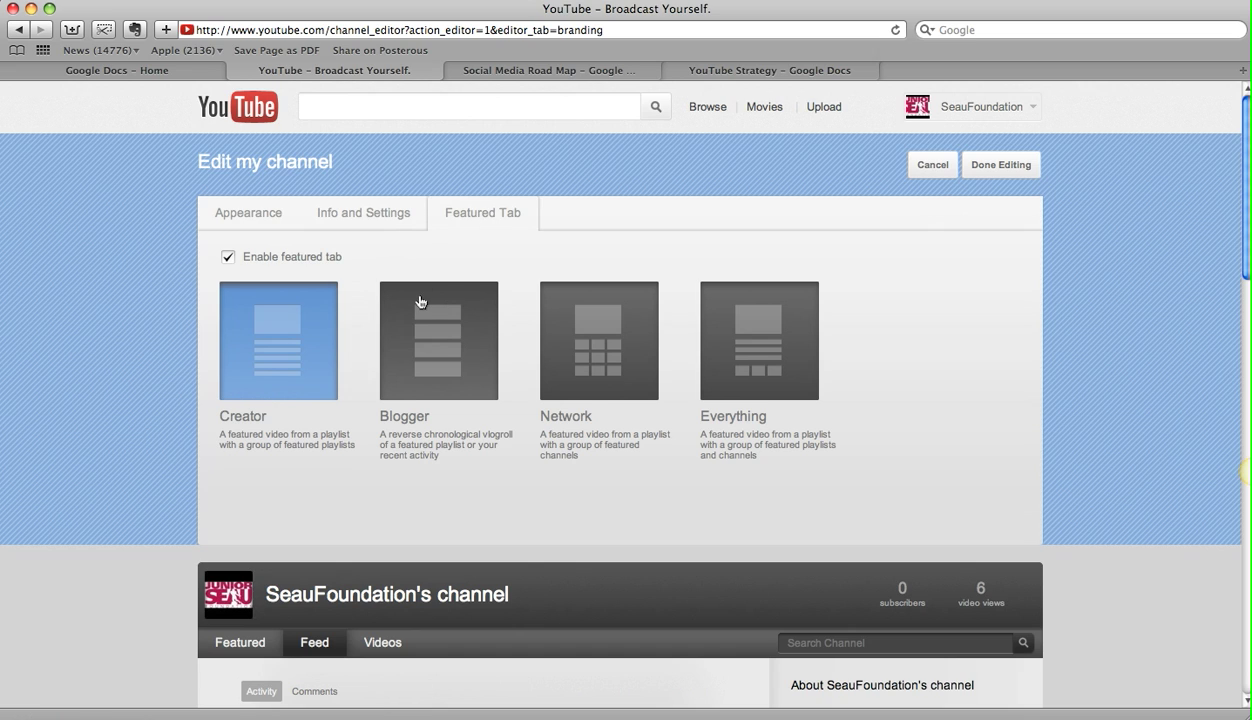